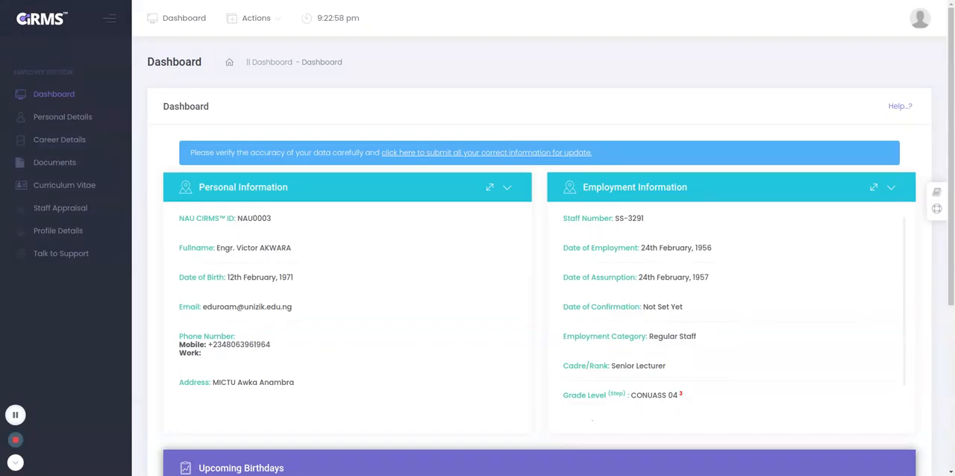
pyautogui.scroll(-1, 544, 293)
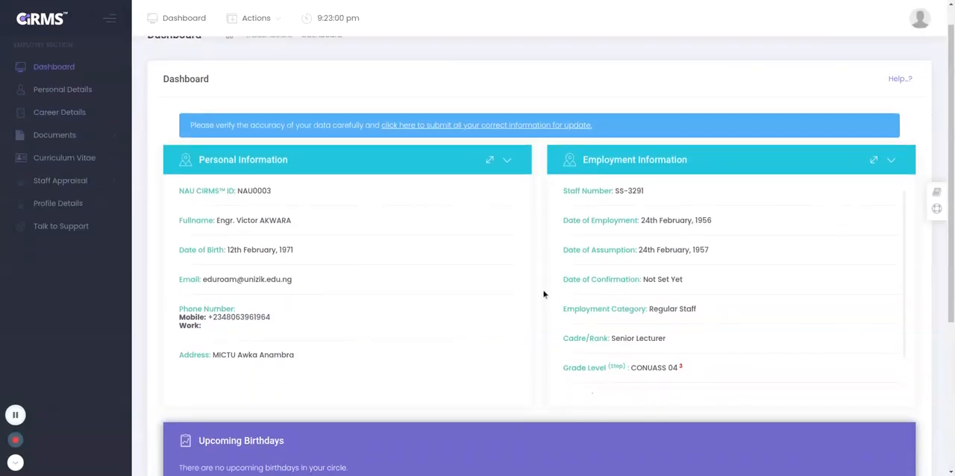
pyautogui.scroll(-4, 544, 294)
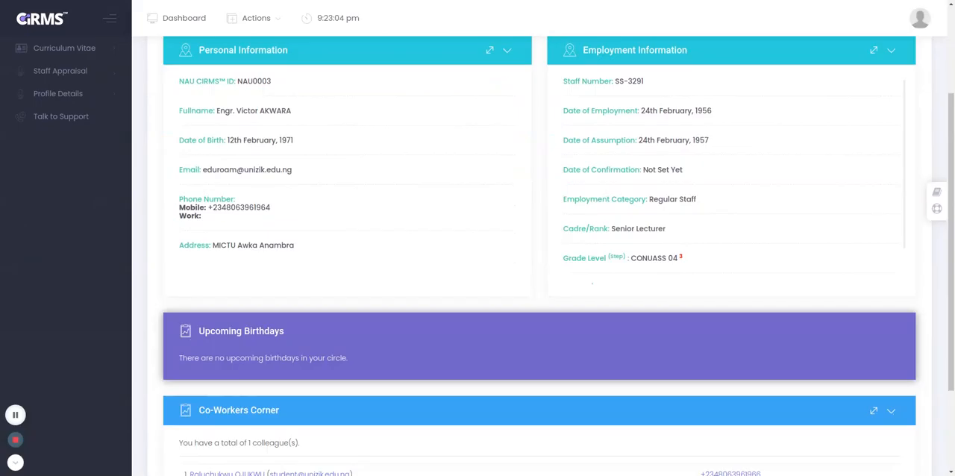
pyautogui.scroll(2, 544, 294)
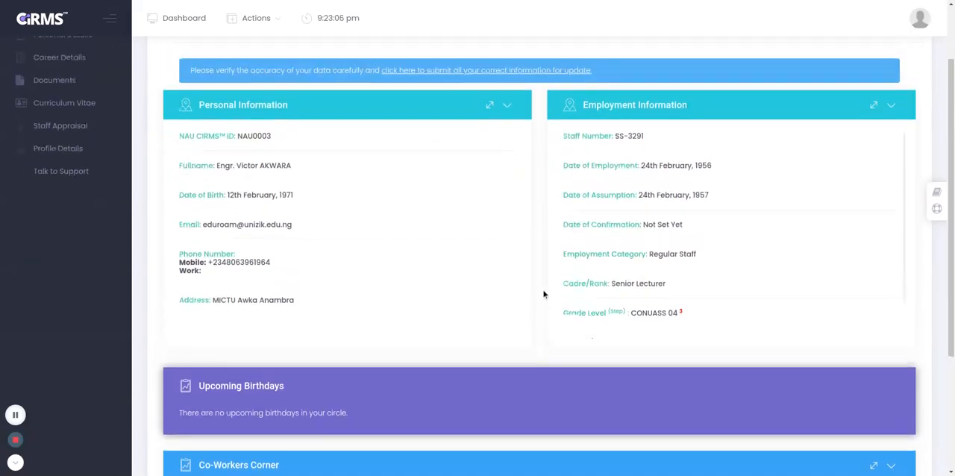
pyautogui.scroll(3, 543, 294)
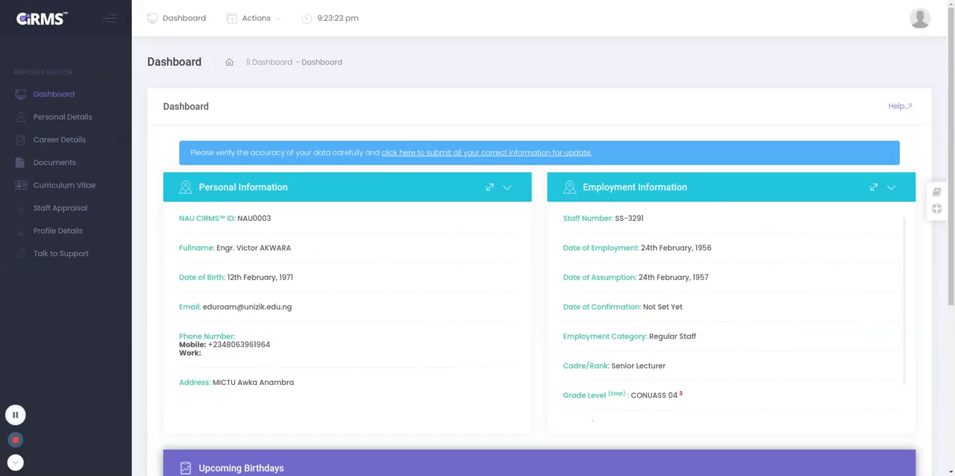
# Open the Basic Data form under personal details and append "I work in the MICTU of UNIZIK" to the brief profile.
pyautogui.click(85, 119)
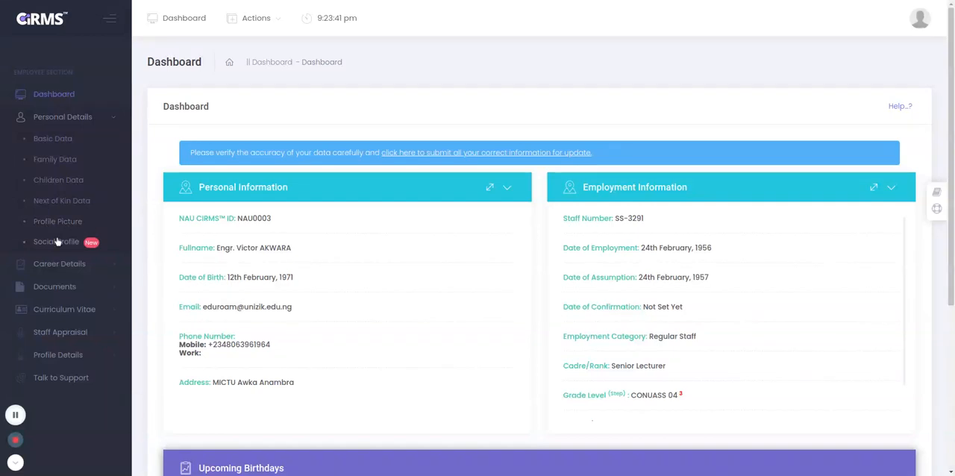
pyautogui.click(53, 139)
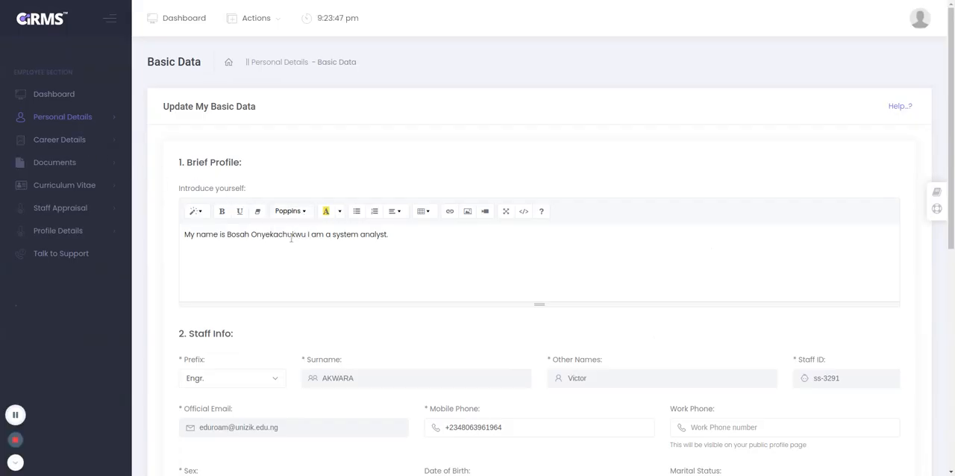
pyautogui.scroll(-1, 204, 181)
pyautogui.click(205, 191)
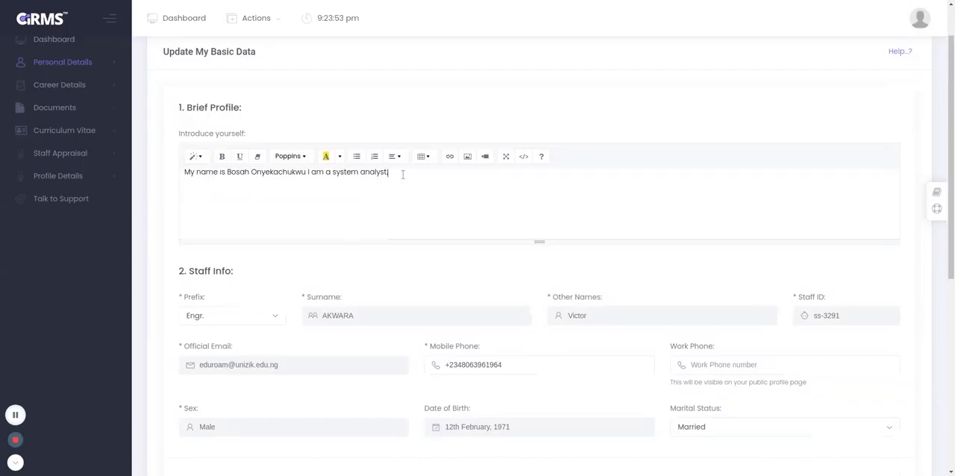
pyautogui.write('I work in')
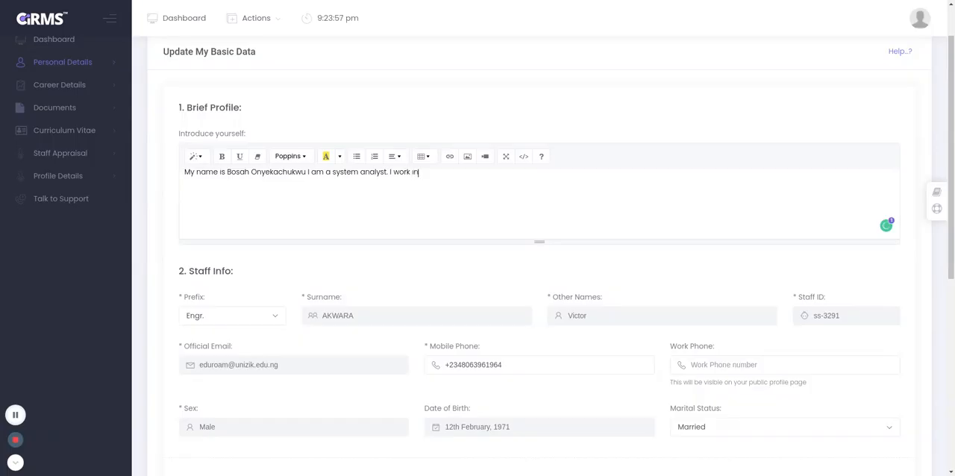
pyautogui.write(' the MICTU of UNIZIK')
# Choose Engr. as the prefix in the staff info and save the basic data.
pyautogui.scroll(-1, 385, 186)
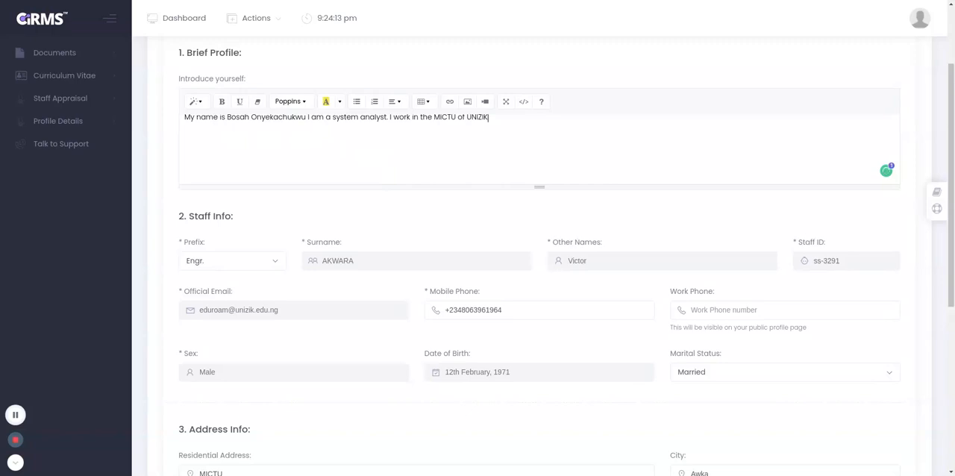
pyautogui.scroll(-2, 321, 142)
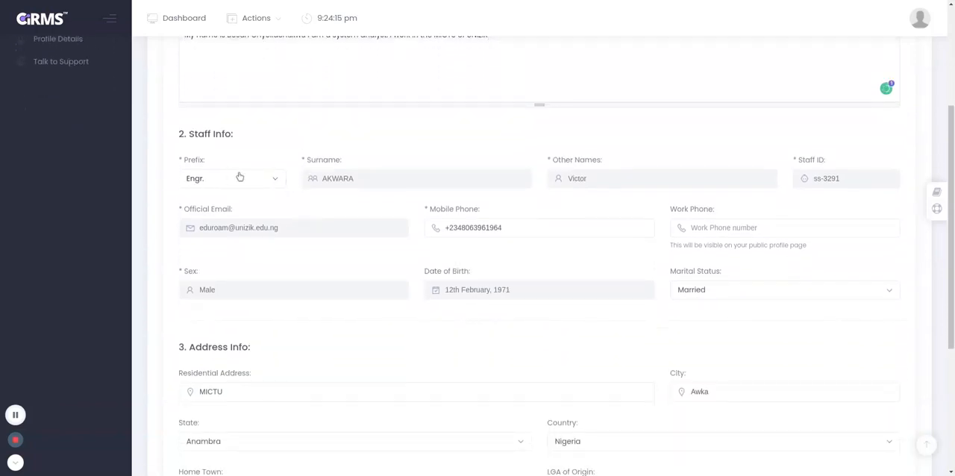
pyautogui.click(233, 180)
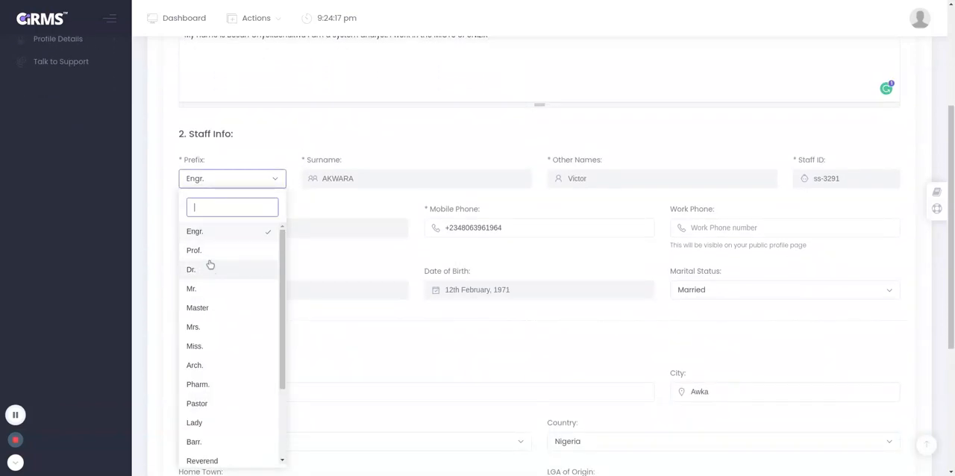
pyautogui.click(206, 229)
pyautogui.scroll(-1, 295, 215)
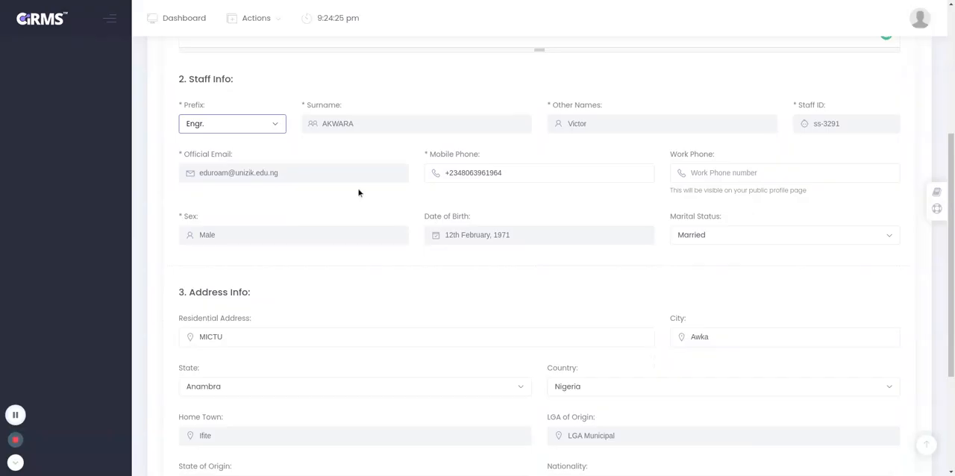
pyautogui.click(508, 173)
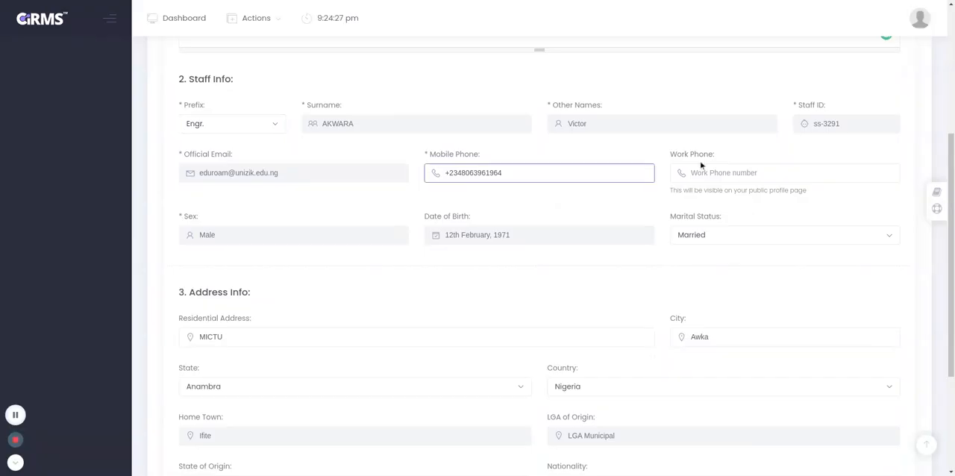
pyautogui.click(748, 171)
pyautogui.click(686, 154)
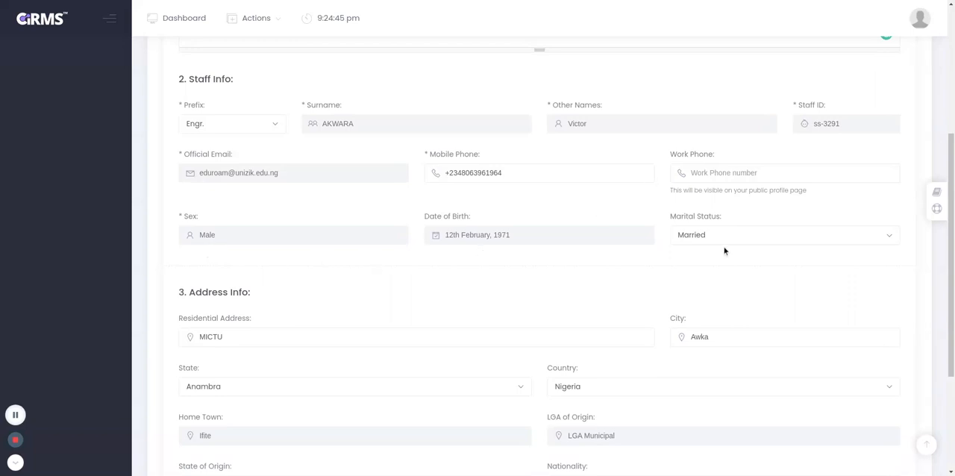
pyautogui.scroll(-1, 714, 239)
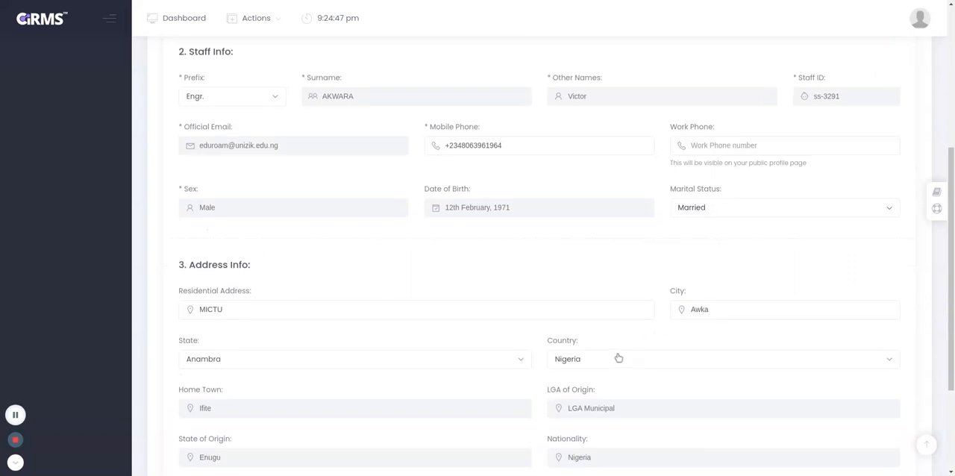
pyautogui.scroll(-2, 571, 334)
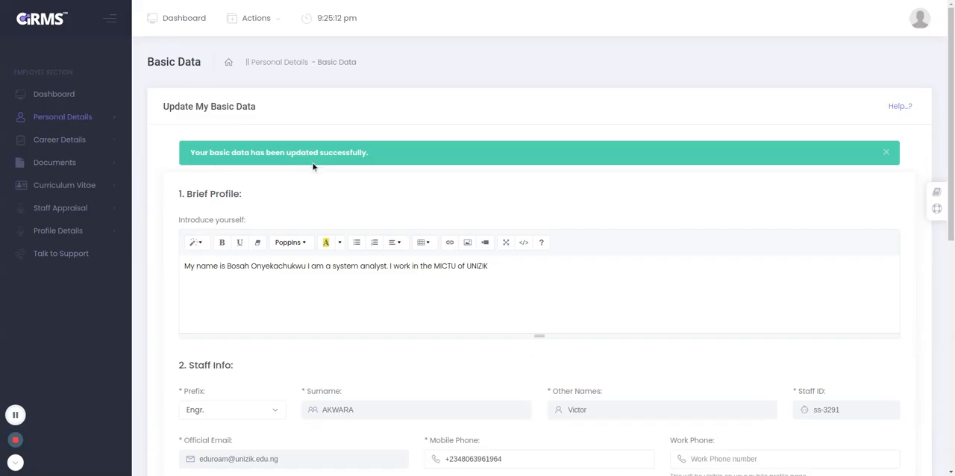
# Open the Family Data form, enter the employee's former name and save the family data.
pyautogui.click(88, 121)
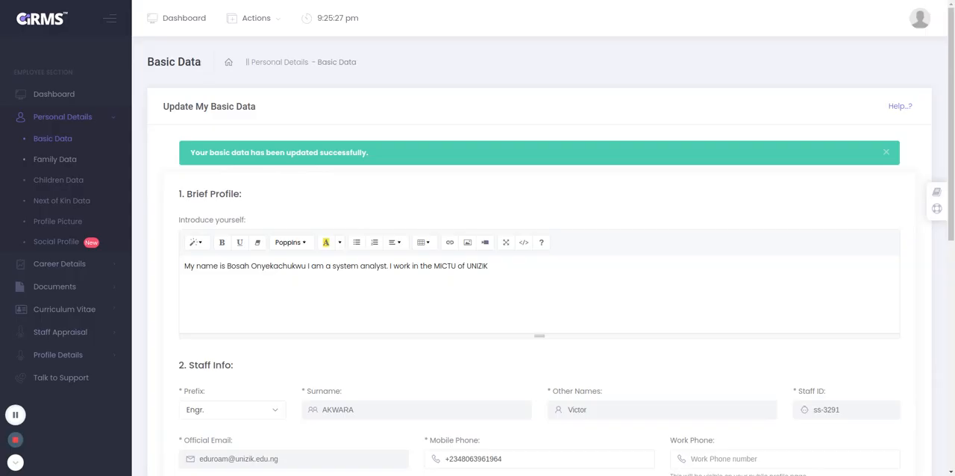
pyautogui.click(67, 160)
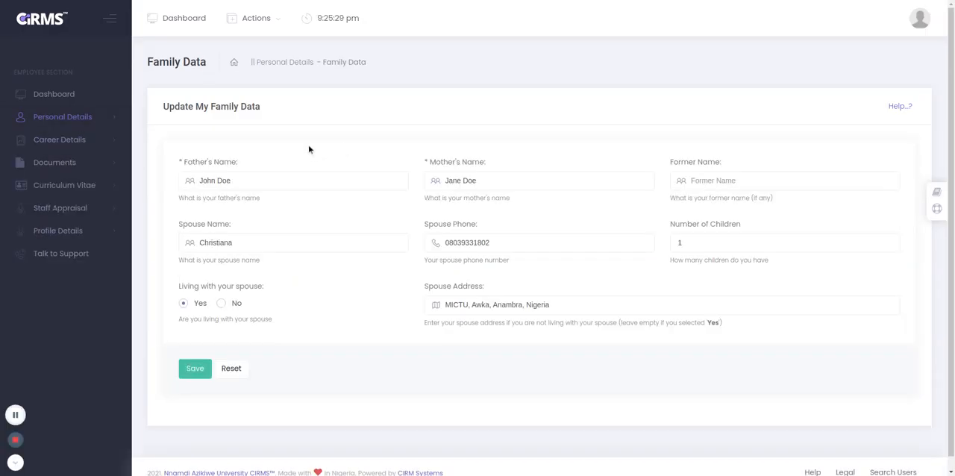
pyautogui.scroll(-1, 308, 149)
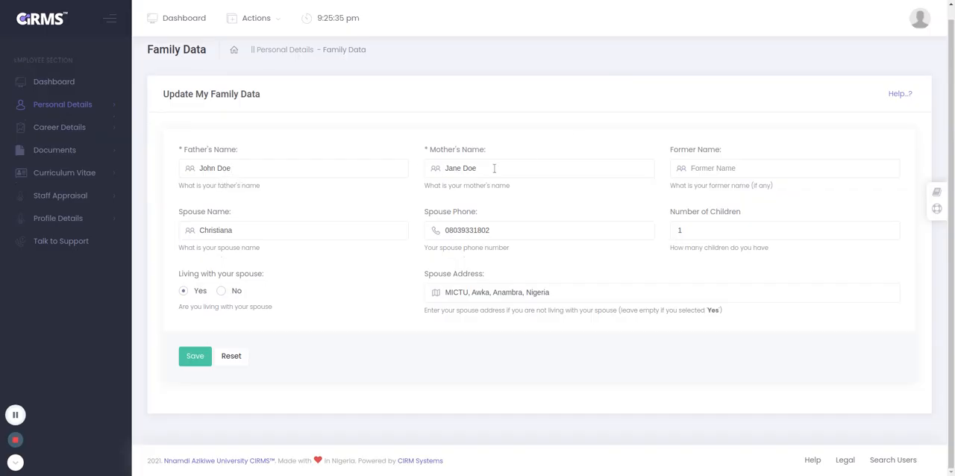
pyautogui.click(700, 168)
pyautogui.write('Okafor')
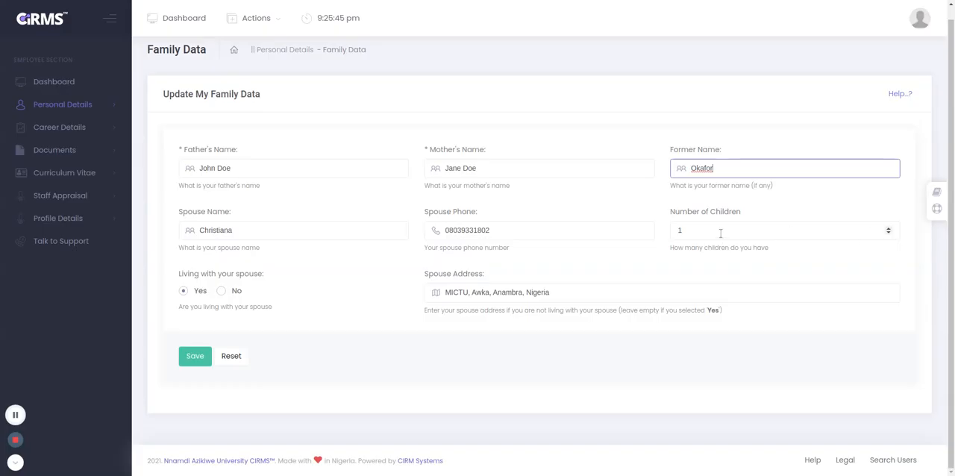
pyautogui.click(194, 357)
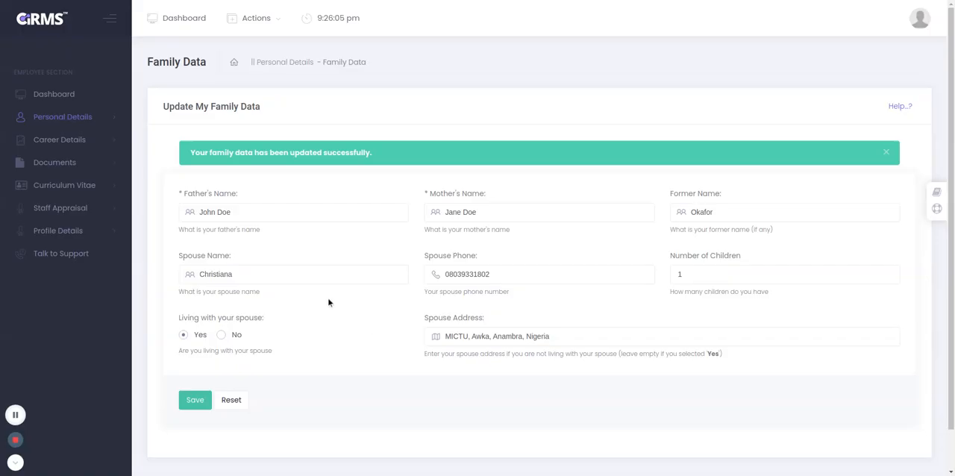
# Open the Children Data page and start a new child details entry.
pyautogui.click(82, 123)
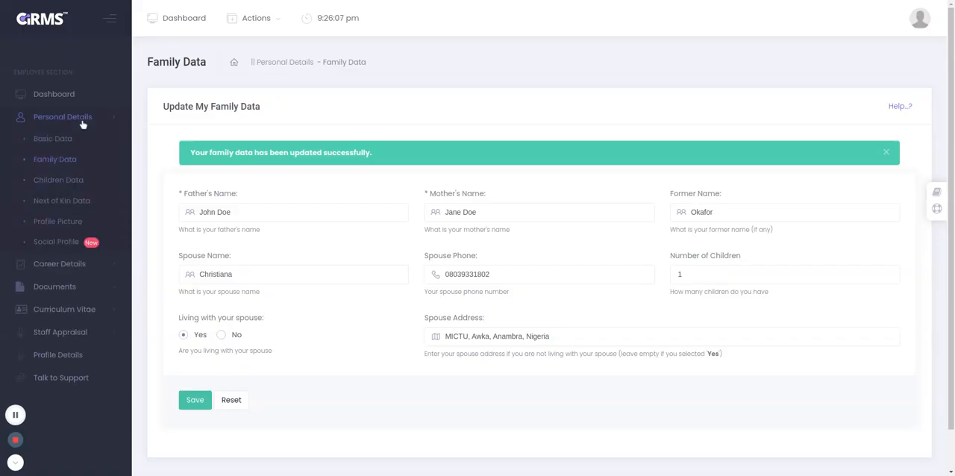
pyautogui.click(71, 180)
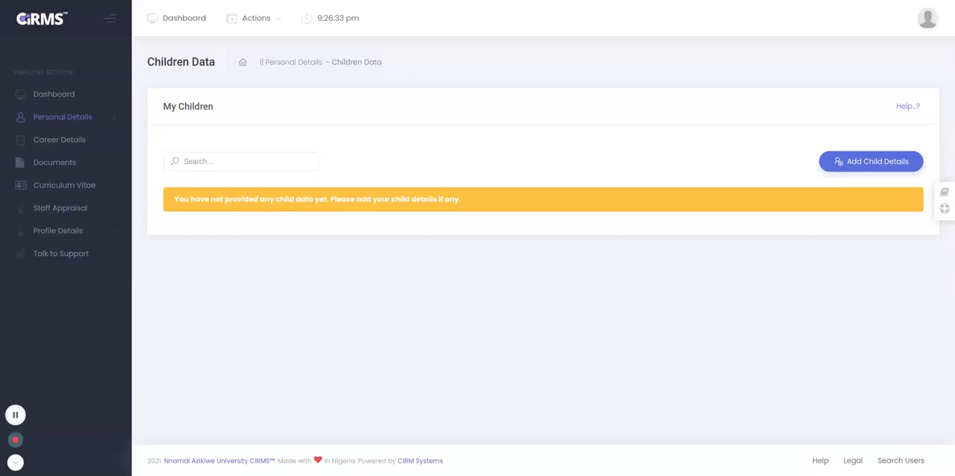
pyautogui.click(884, 170)
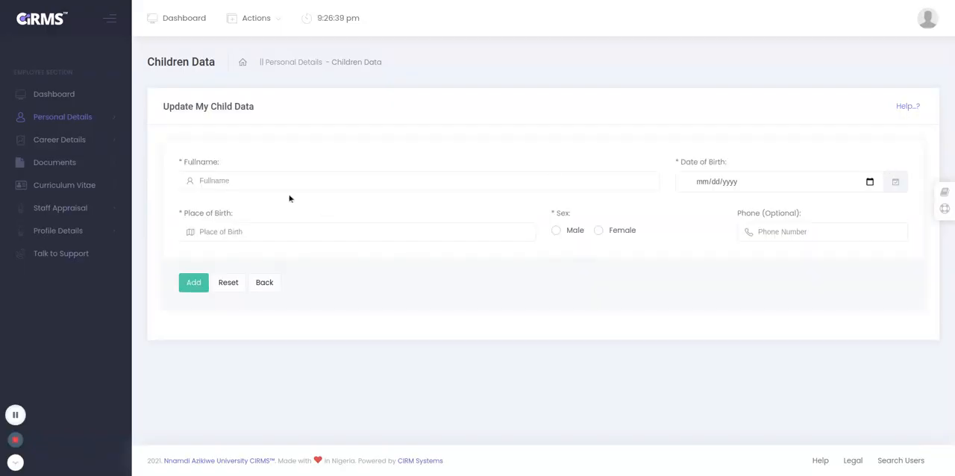
# Enter the child's full name and date of birth in the child data form.
pyautogui.click(241, 179)
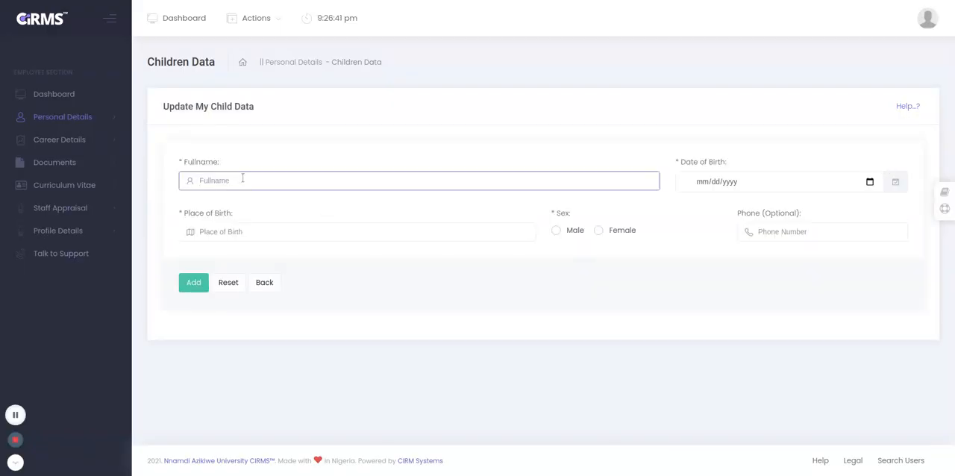
pyautogui.write('Dominic Doe')
pyautogui.click(707, 182)
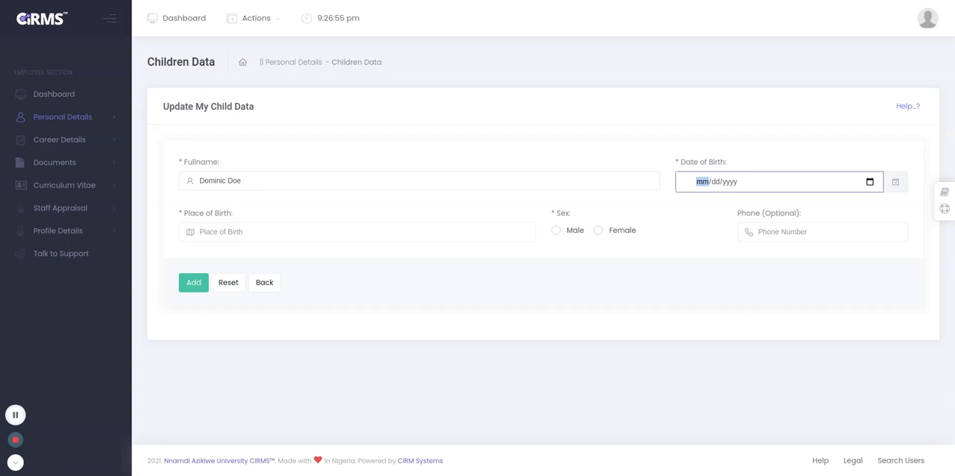
pyautogui.write('12/dd/yyyy')
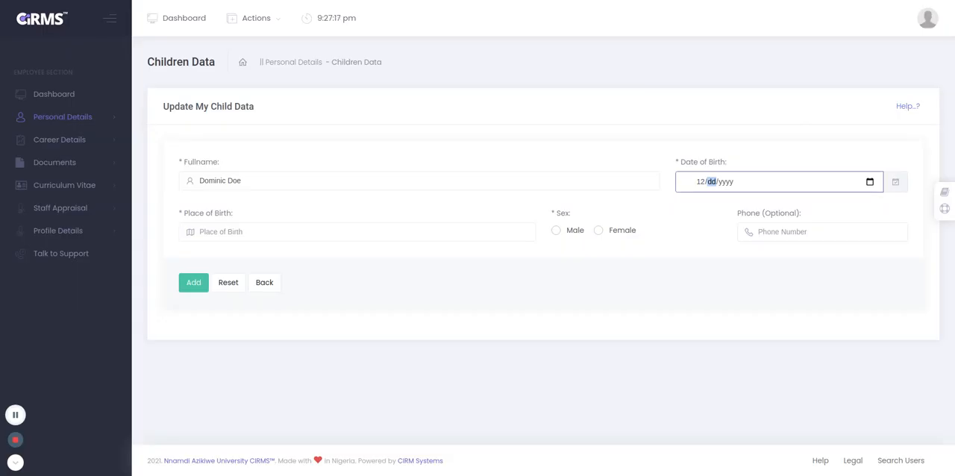
pyautogui.click(761, 287)
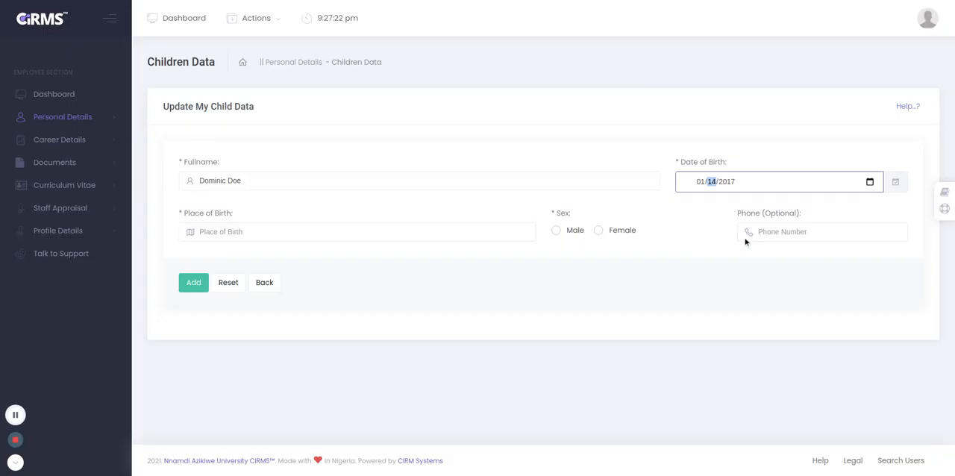
# Set the child's place of birth to Awka and the sex to Male.
pyautogui.click(231, 233)
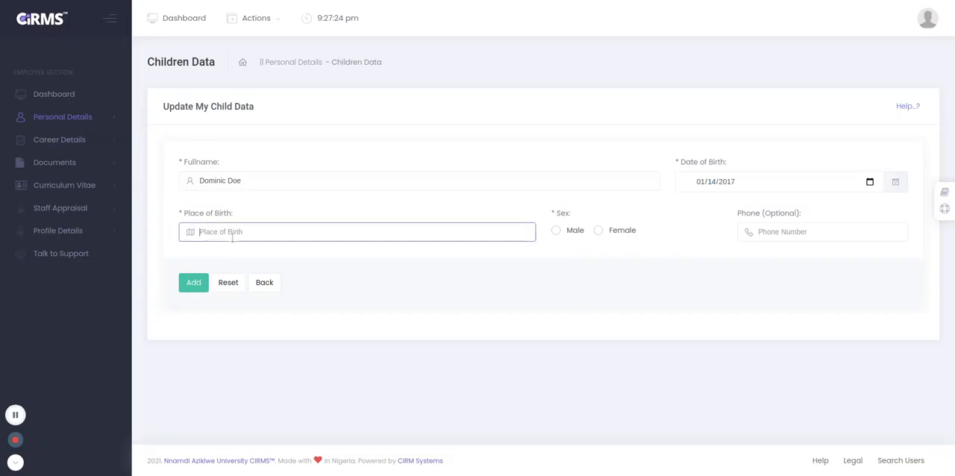
pyautogui.write('Awka')
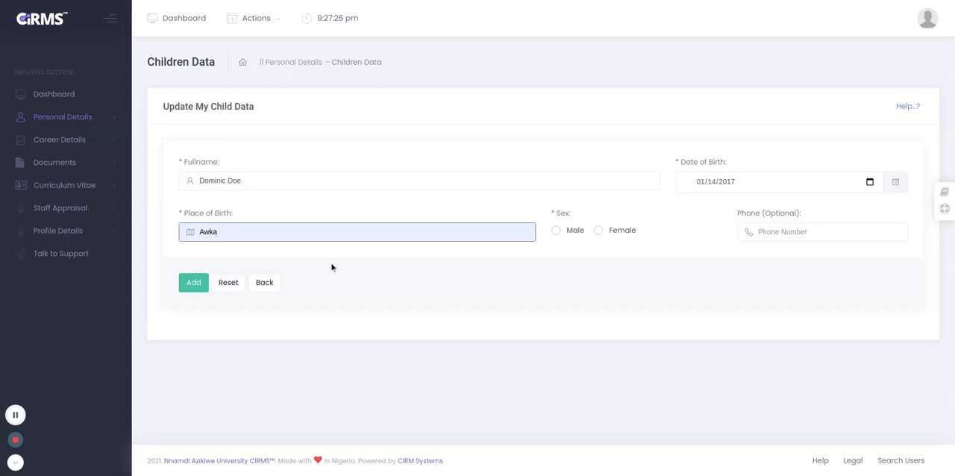
pyautogui.click(556, 233)
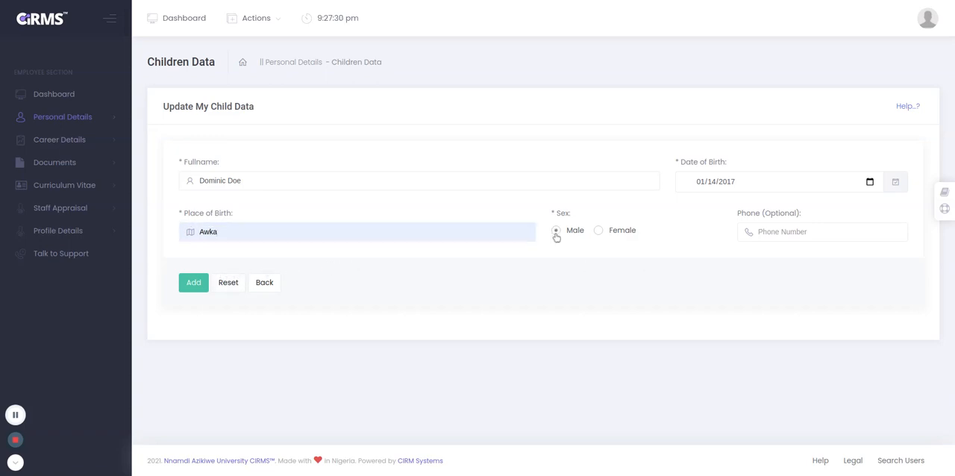
pyautogui.click(798, 234)
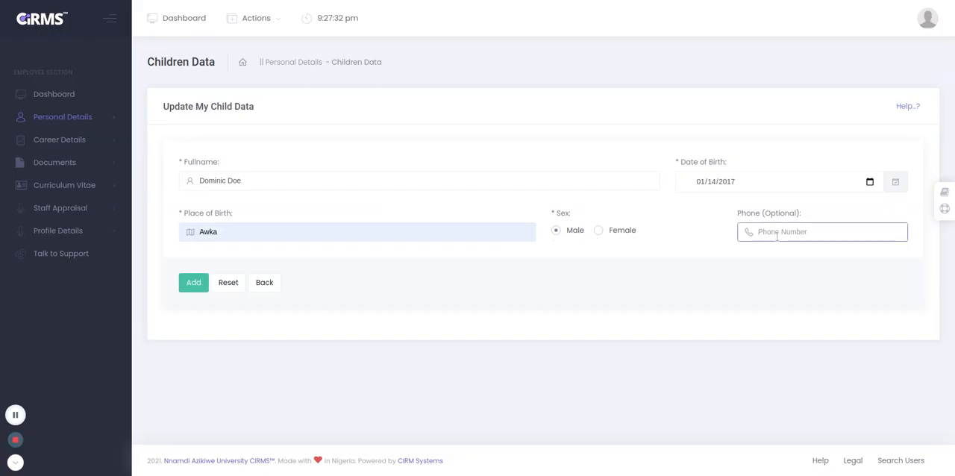
pyautogui.click(716, 233)
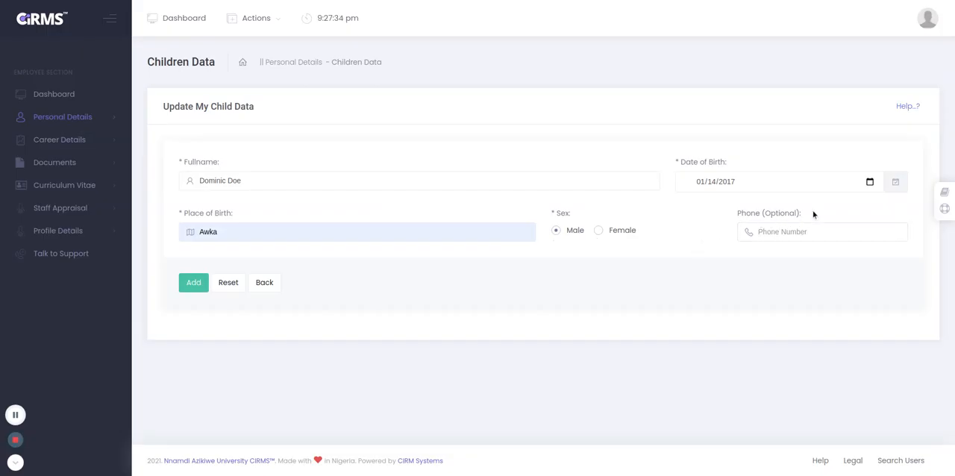
pyautogui.moveTo(799, 216); pyautogui.dragTo(763, 219)
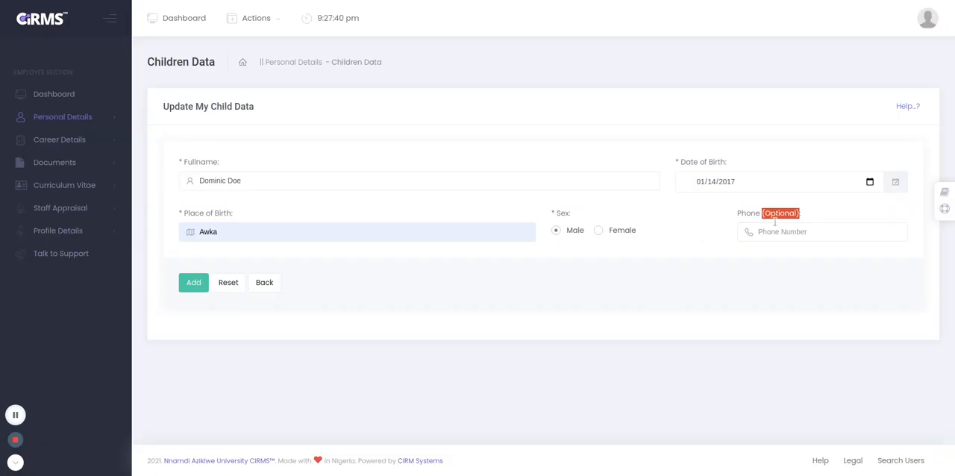
pyautogui.click(748, 234)
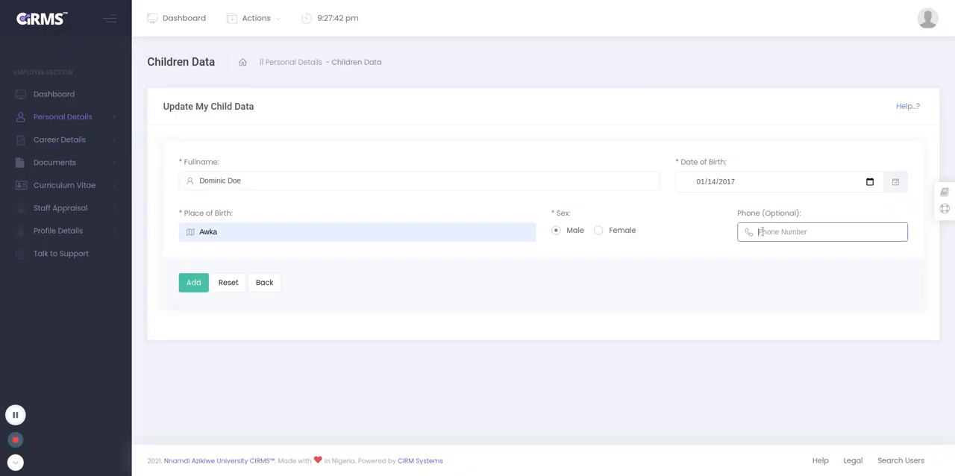
# Enter the child's phone number and submit the new child record.
pyautogui.click(754, 229)
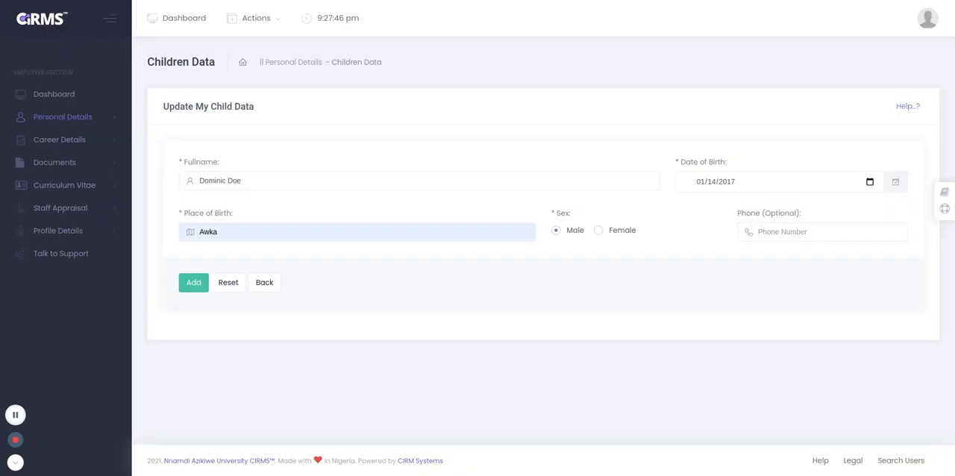
pyautogui.click(766, 233)
pyautogui.write('123456789')
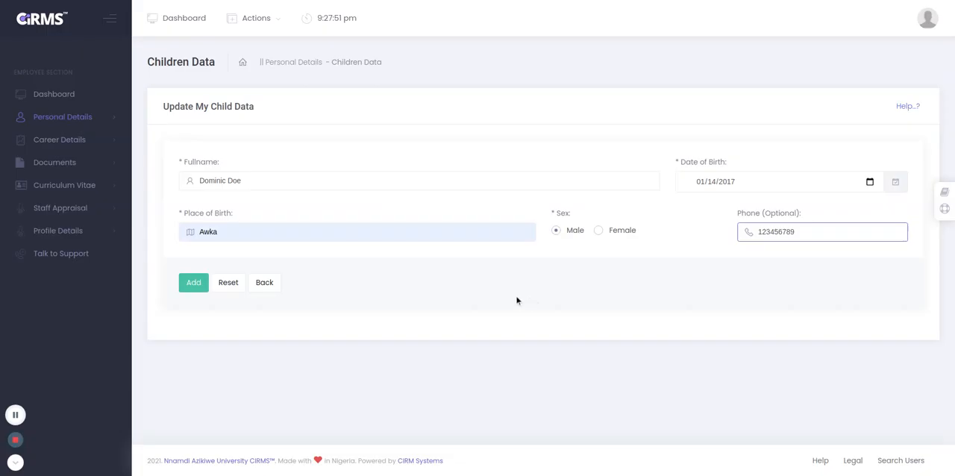
pyautogui.click(188, 285)
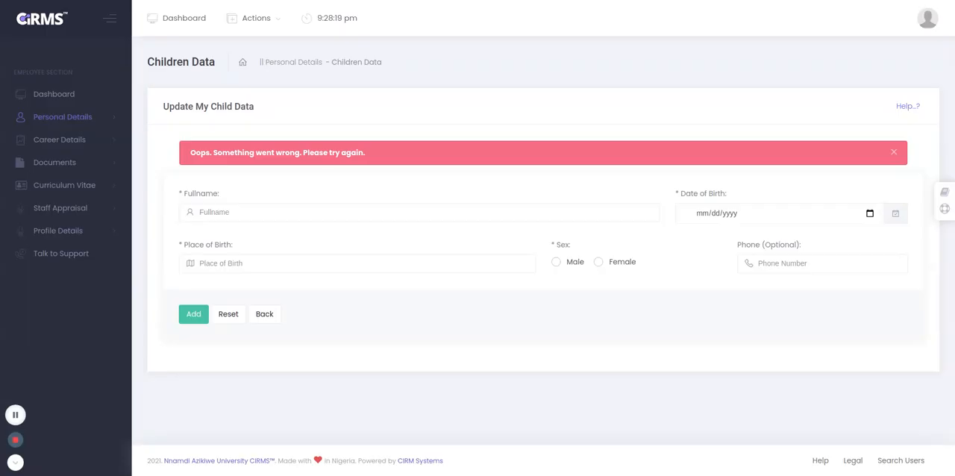
# Start a new entry on the Next of Kin Data page and look through the available prefix options.
pyautogui.click(67, 120)
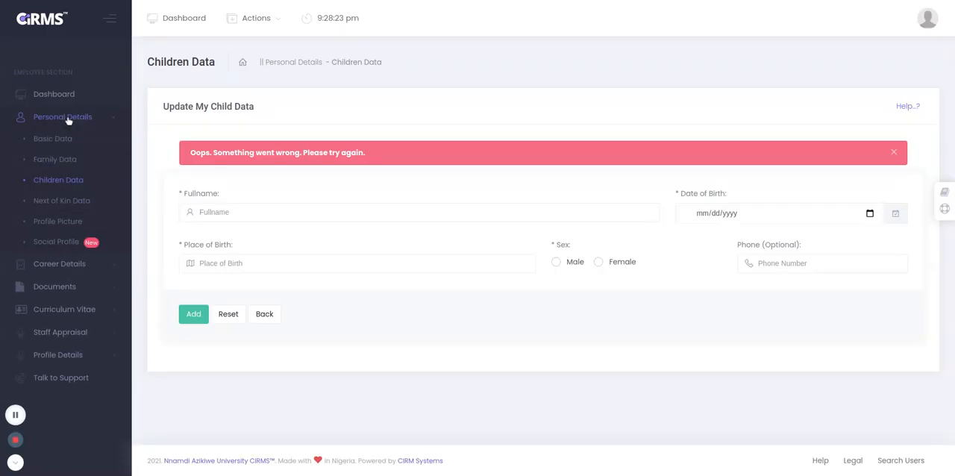
pyautogui.click(55, 200)
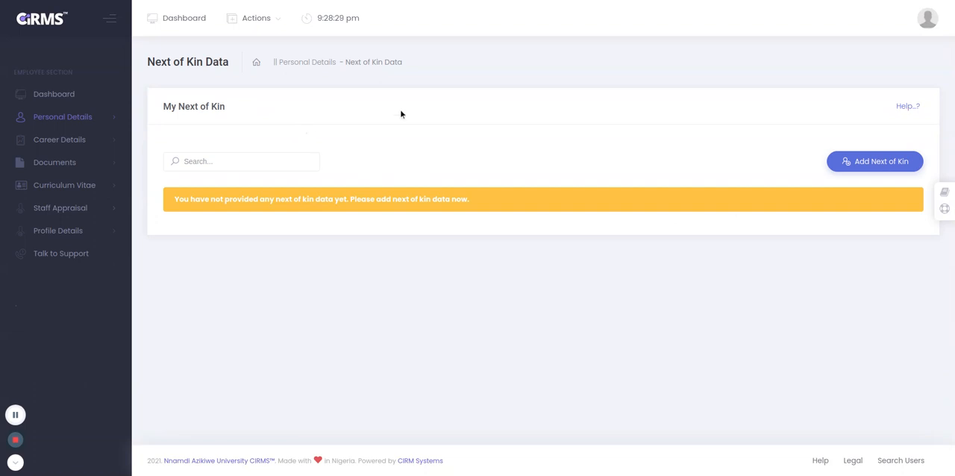
pyautogui.click(849, 166)
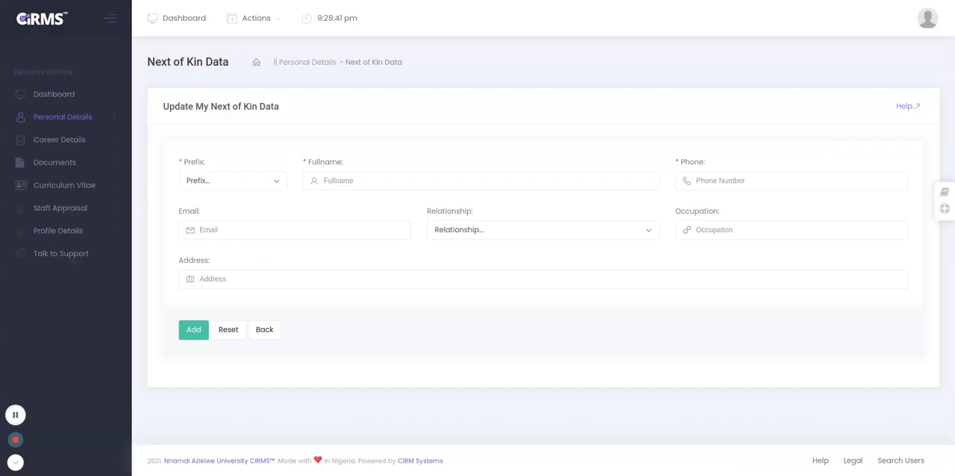
pyautogui.click(274, 186)
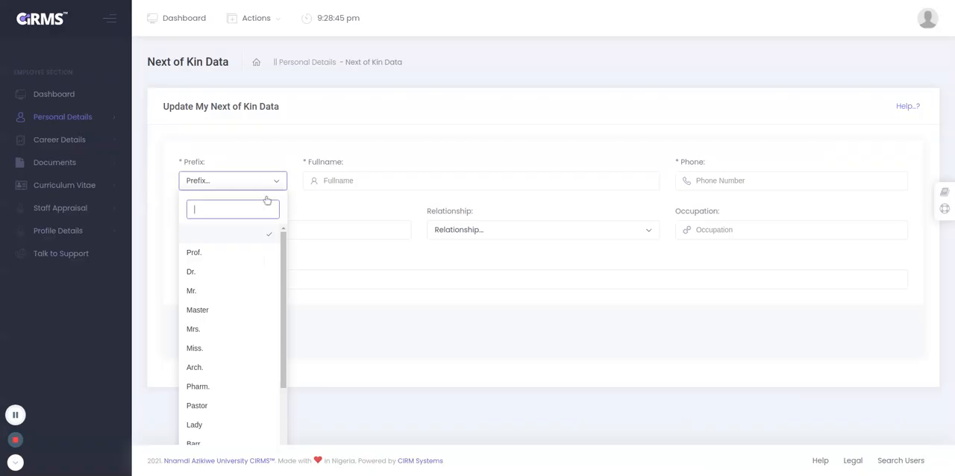
pyautogui.click(334, 248)
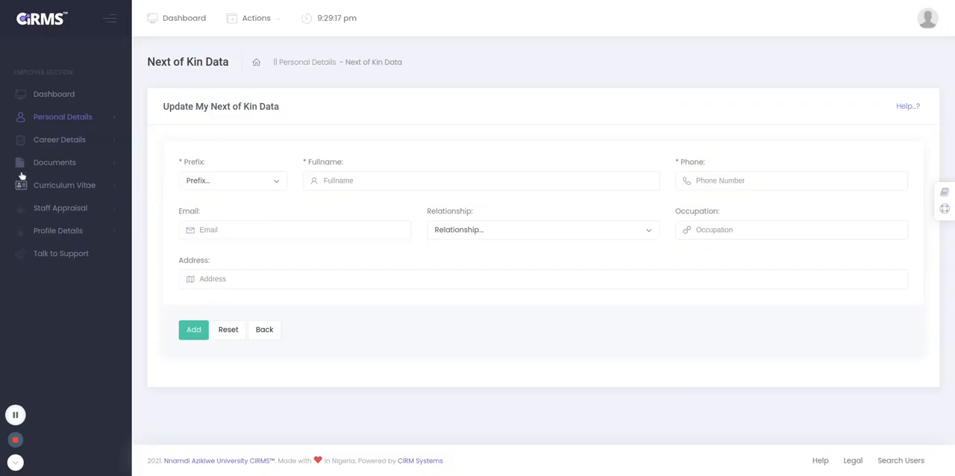
# Open the Profile Picture page and review the picture upload guidelines.
pyautogui.click(70, 125)
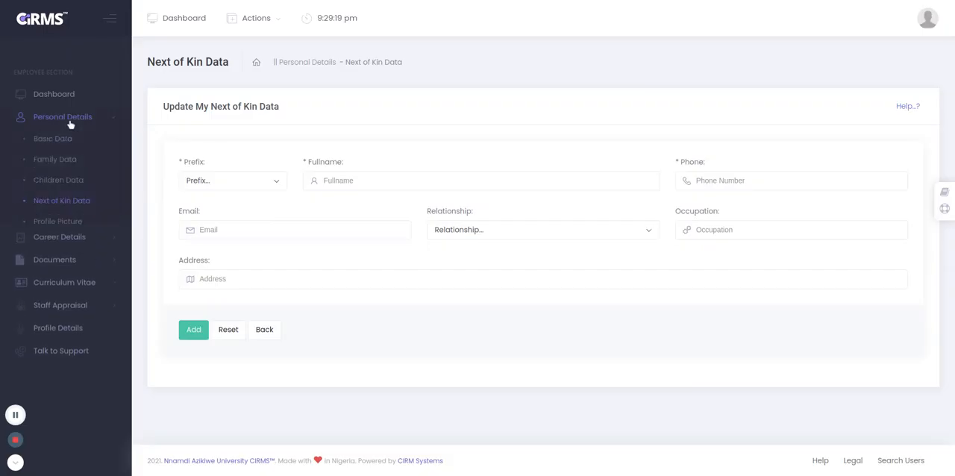
pyautogui.click(59, 222)
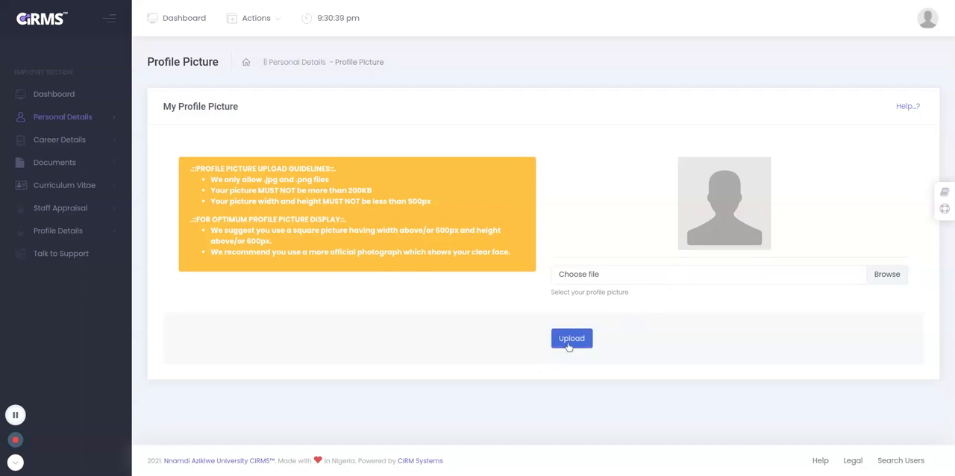
# Open the Social Profile page under Personal Details and start a new social profile entry.
pyautogui.click(93, 121)
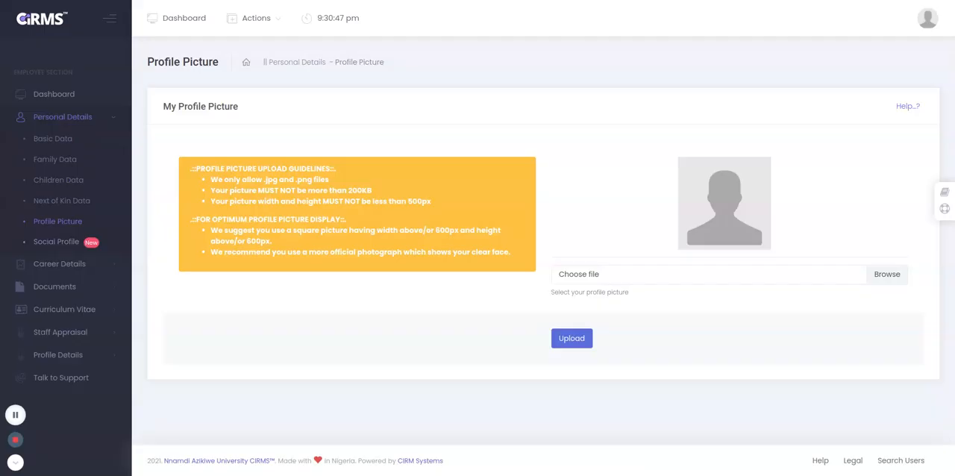
pyautogui.click(66, 245)
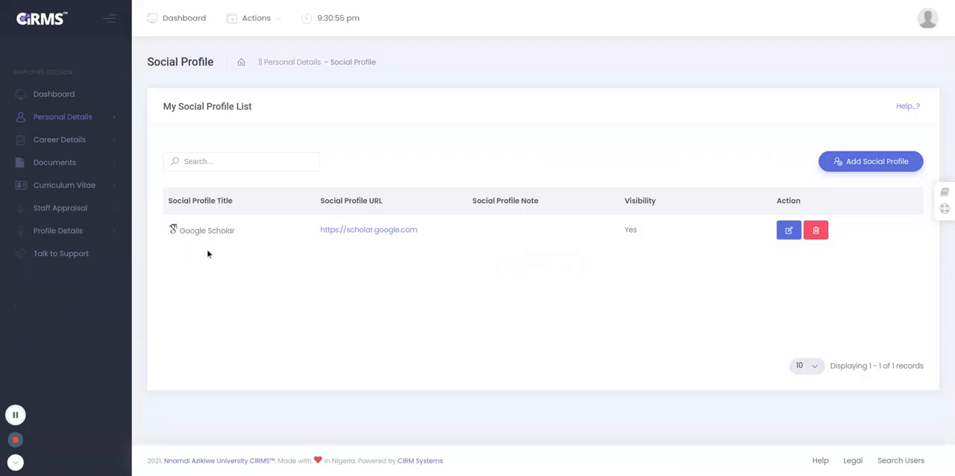
pyautogui.click(845, 172)
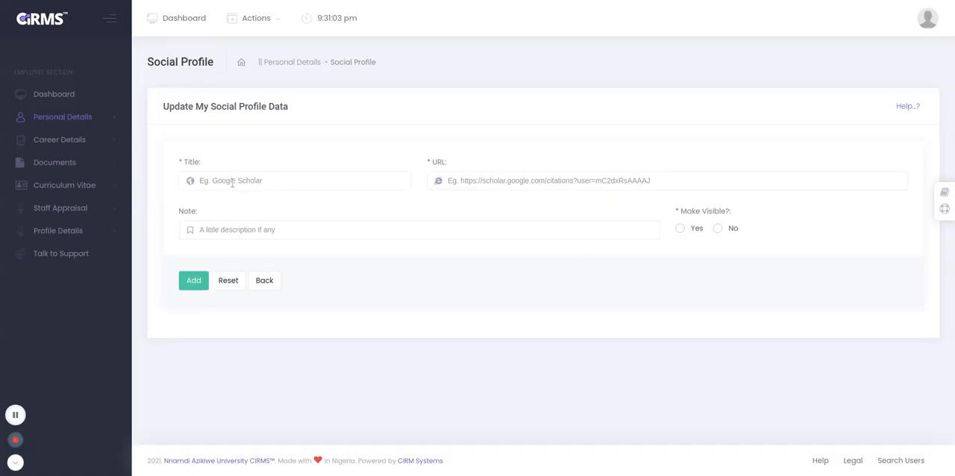
pyautogui.click(269, 181)
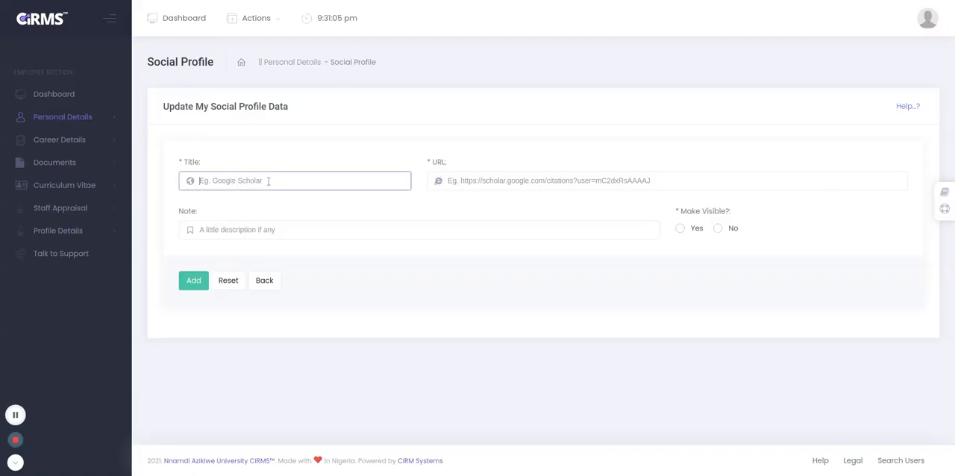
pyautogui.write('Facebook')
pyautogui.click(249, 207)
pyautogui.click(520, 185)
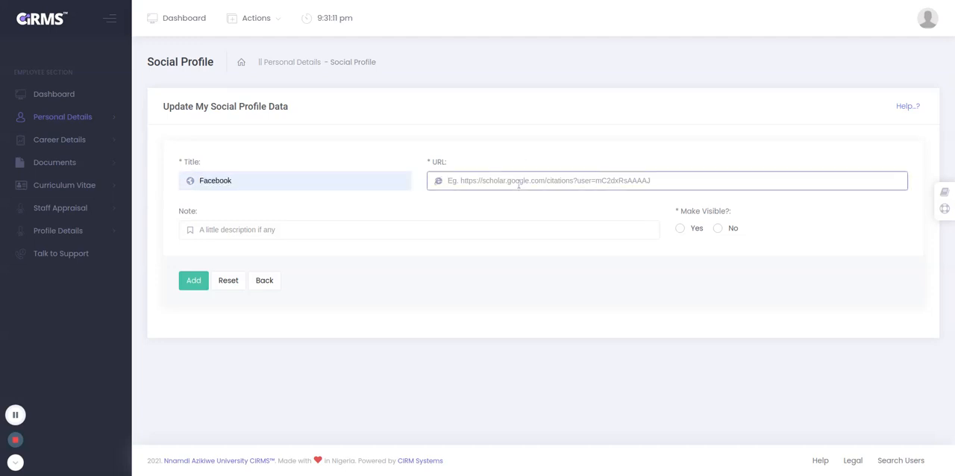
pyautogui.click(505, 218)
pyautogui.moveTo(525, 184); pyautogui.dragTo(659, 207)
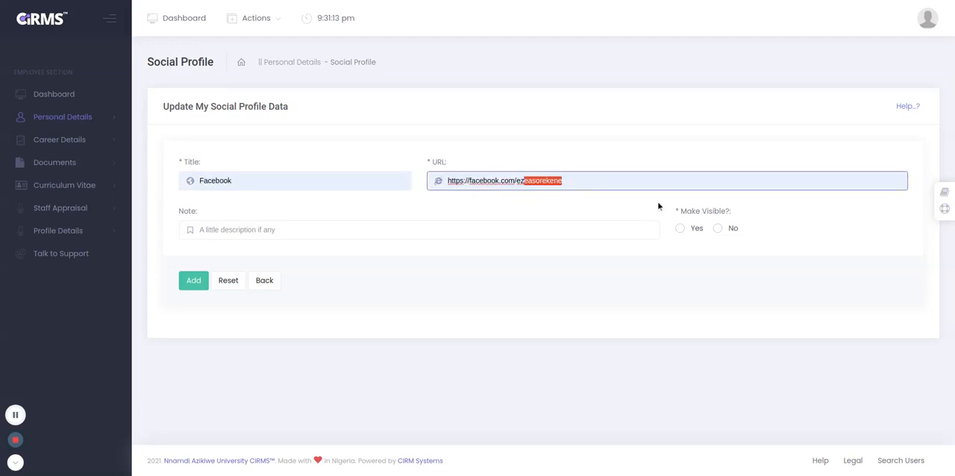
pyautogui.press('BackSpace')
# Leave the note empty, set Make Visible to No, add the social profile and return to the profile list.
pyautogui.click(387, 229)
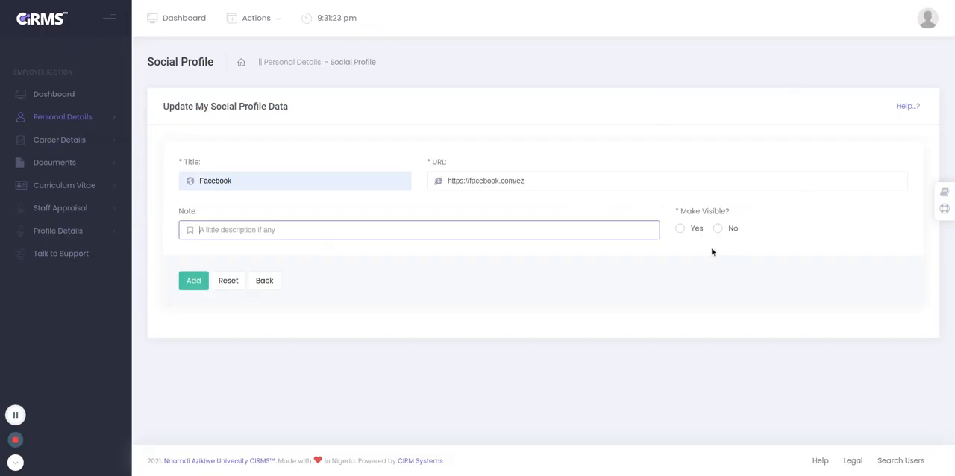
pyautogui.click(679, 230)
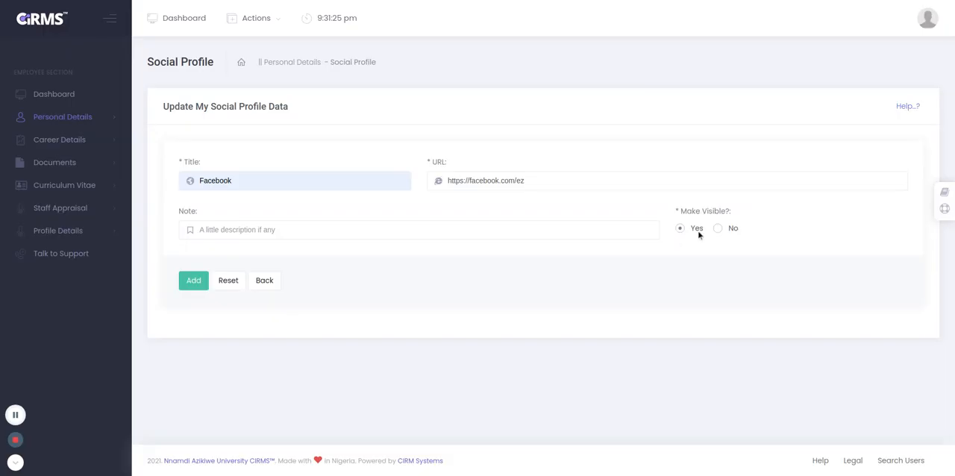
pyautogui.click(717, 228)
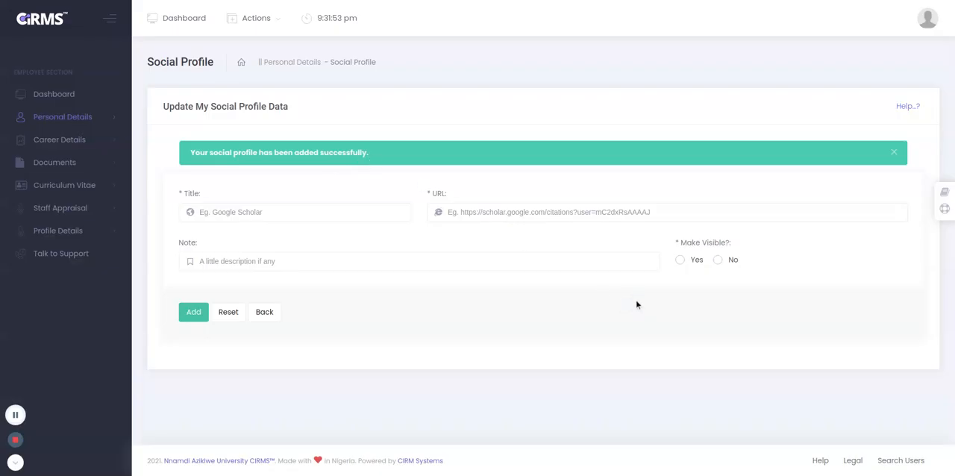
pyautogui.click(266, 314)
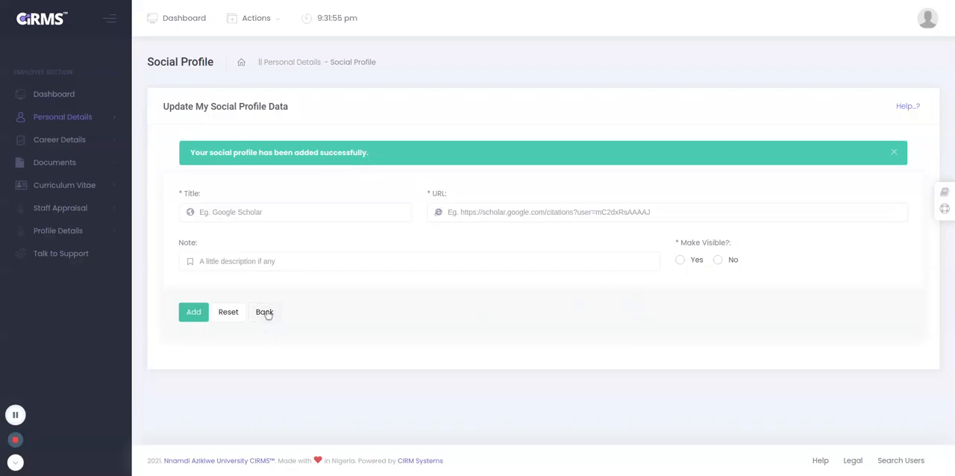